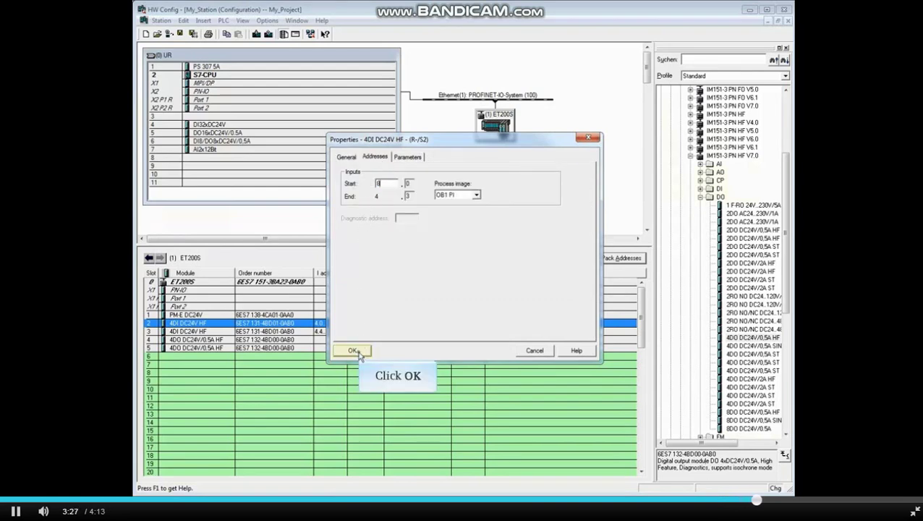
Step: Confirm input start address 8 so the DI modules occupy 8.0–8.3 and 8.4–8.7
click(353, 351)
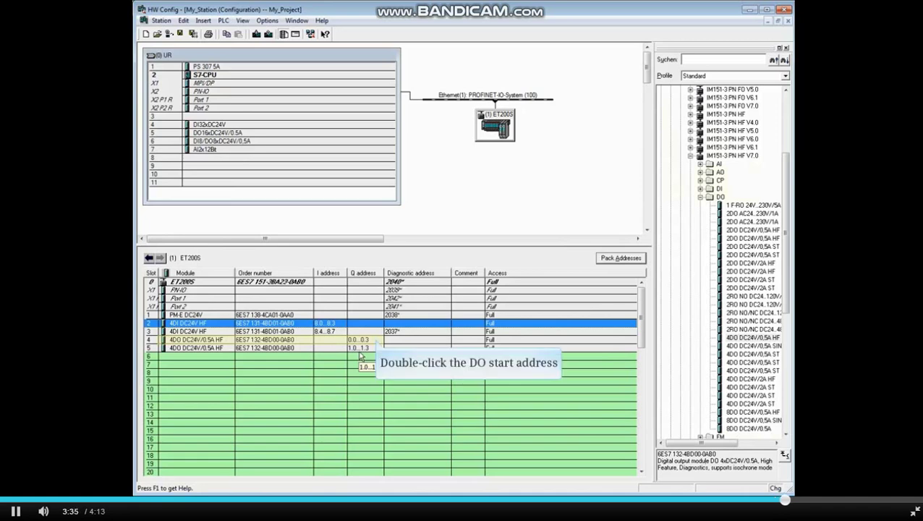
Step: Bring up the properties of the slot 4 ET200S 4DO module, currently at Q 0.0–0.3
double_click(375, 342)
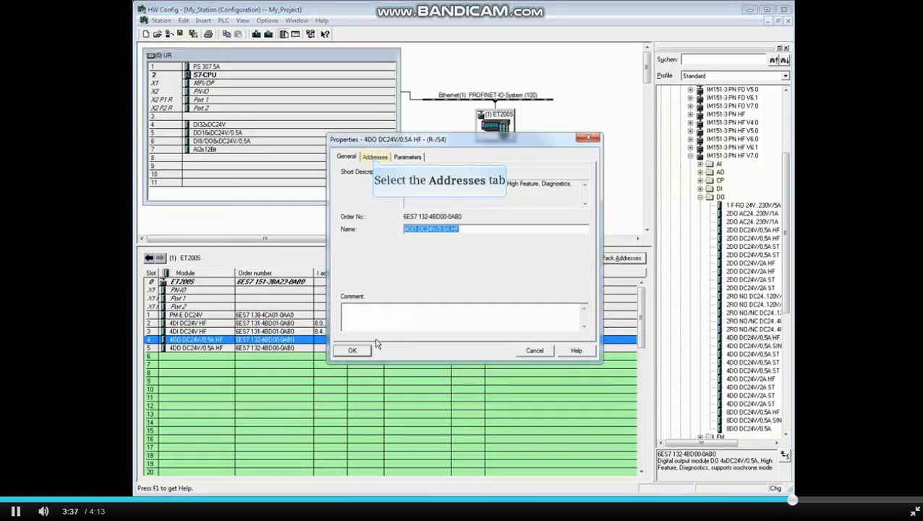